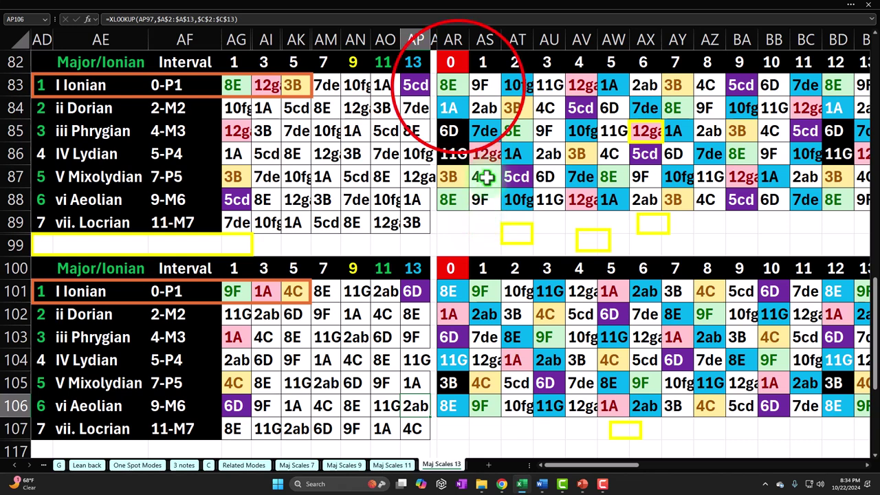
Step: Highlight frets 0 to 9 of the fretboard grid in AR83:BA88, and inspect the notes around frets 7 to 9
click(458, 85)
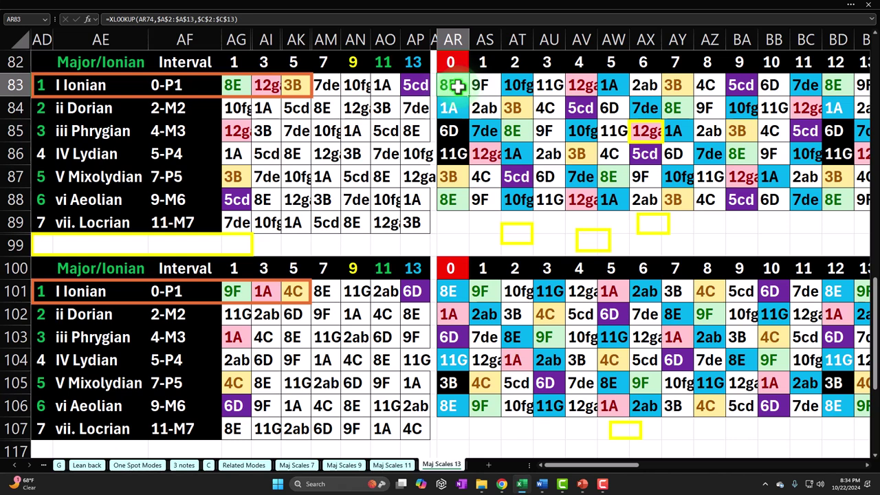
drag(454, 85, 750, 198)
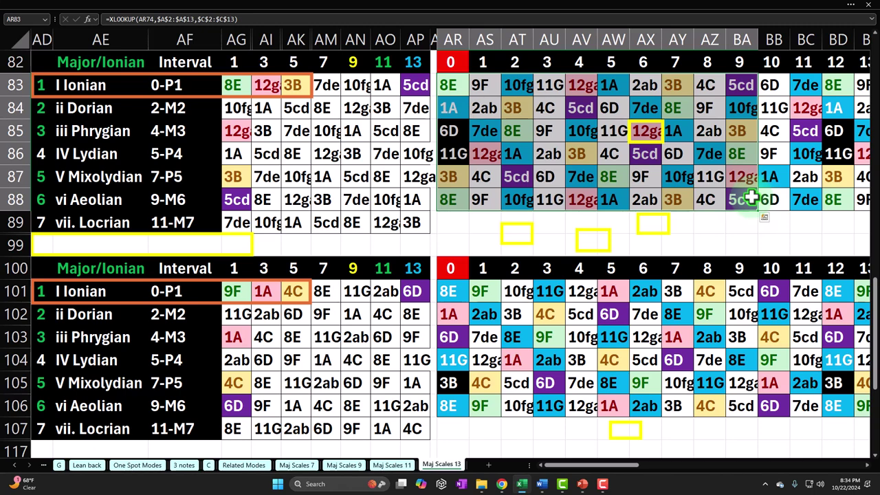
click(740, 151)
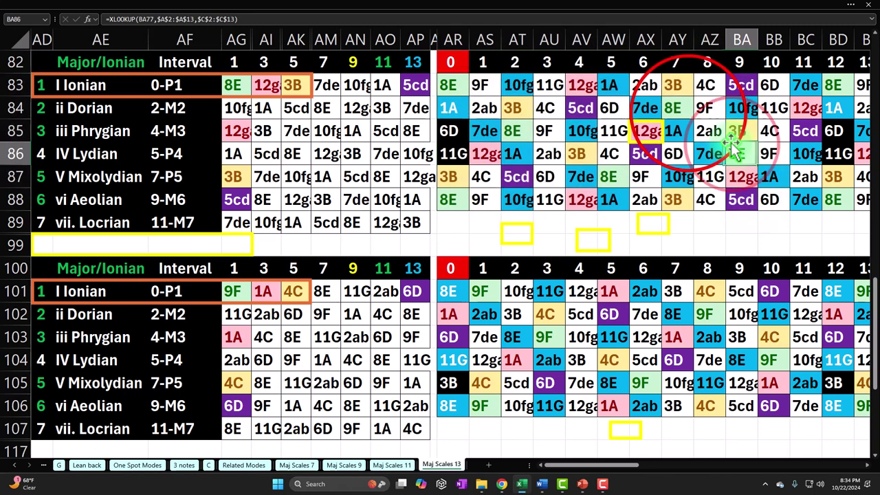
click(689, 114)
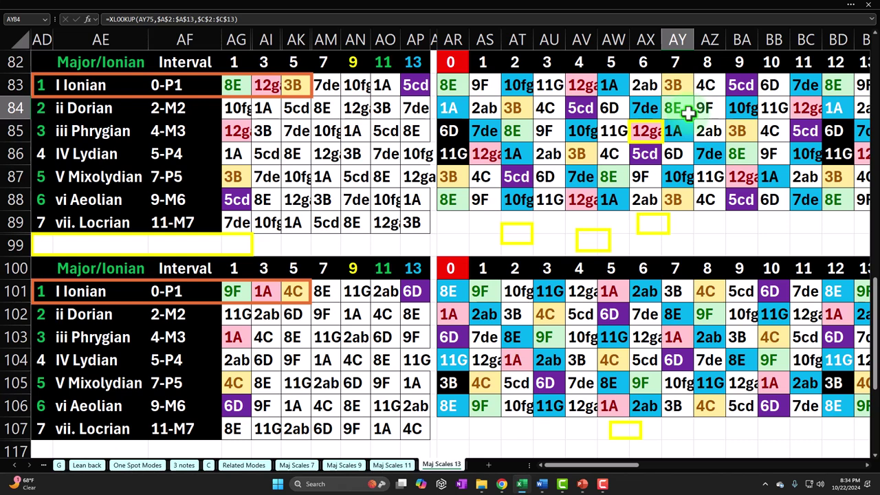
Step: Examine the Major/Ionian table at row 82, covering its scale degrees, root-note column, and the Ionian, Lydian, Mixolydian, Dorian, Phrygian and Aeolian modes
click(417, 66)
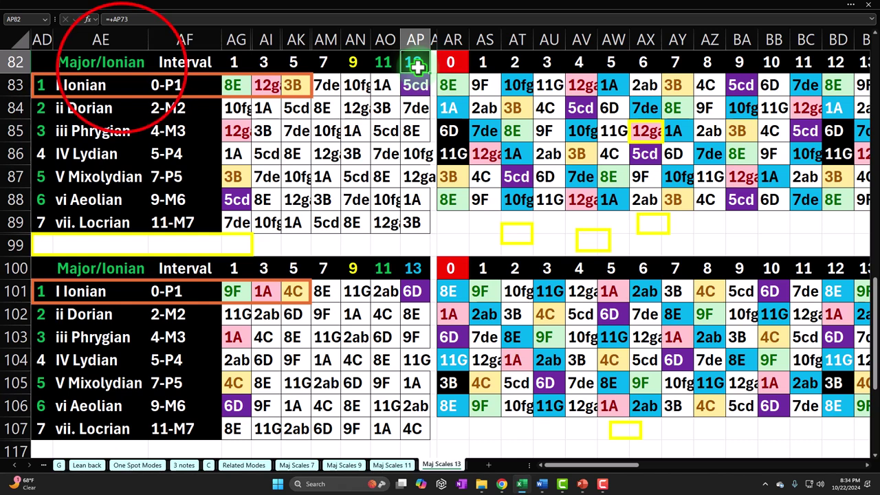
click(121, 65)
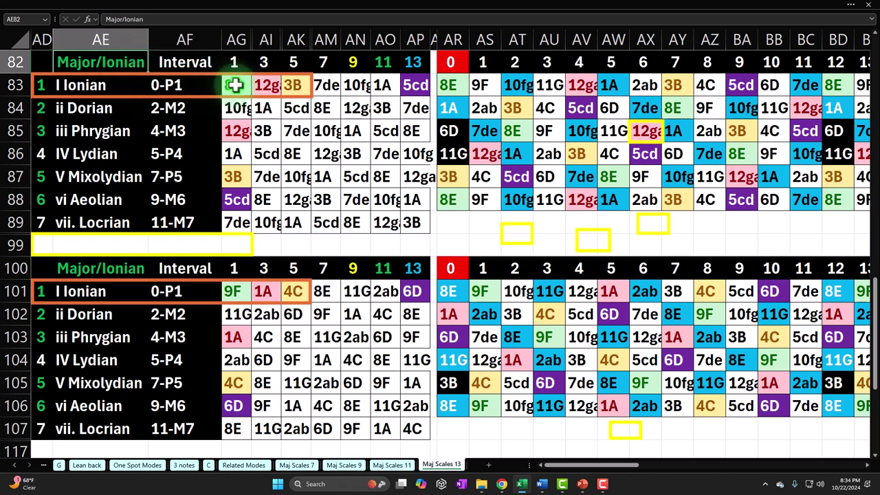
drag(33, 82, 35, 213)
drag(233, 85, 233, 216)
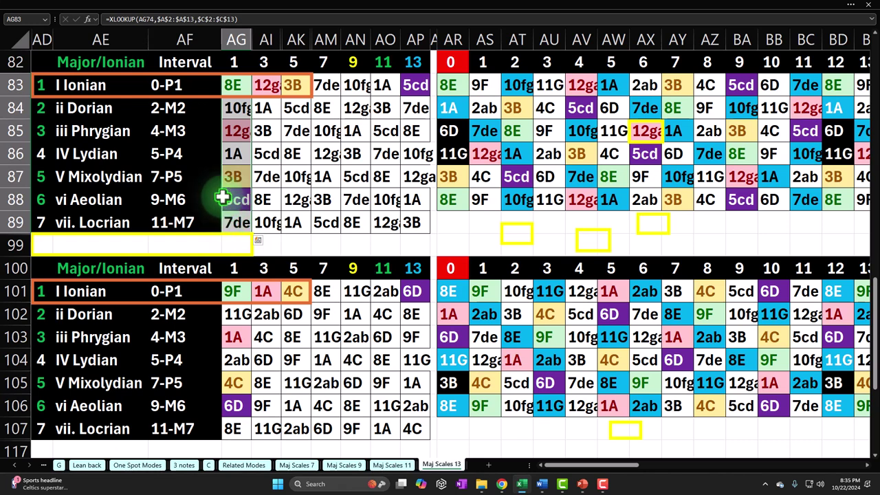
click(125, 64)
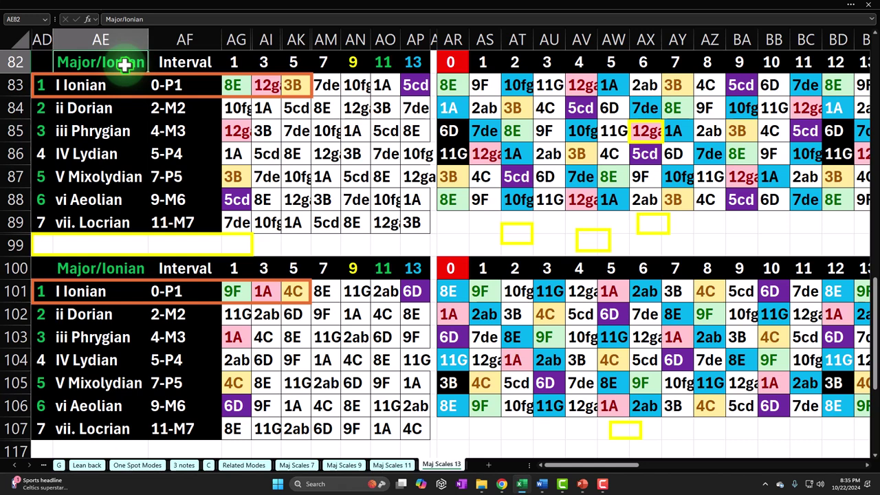
click(124, 131)
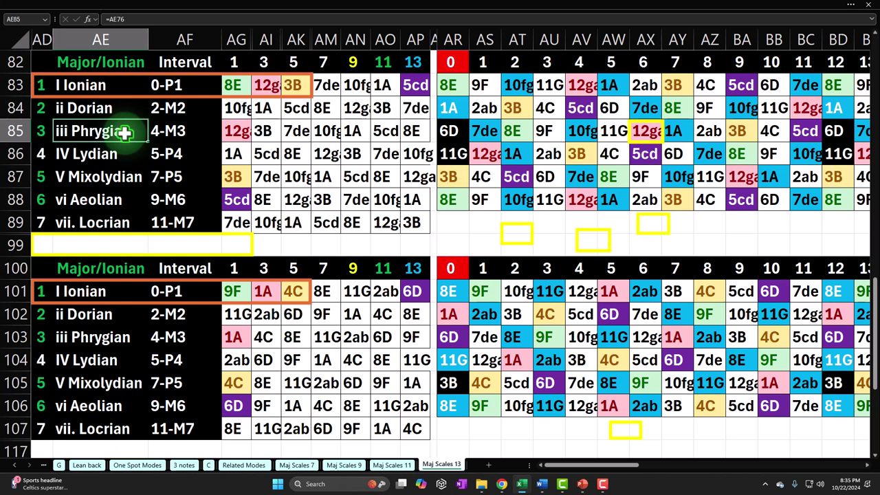
click(121, 82)
drag(101, 151, 96, 176)
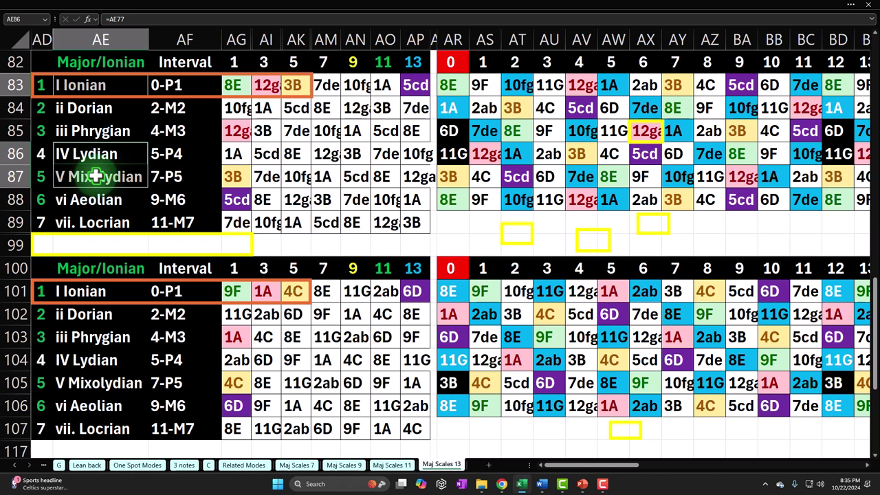
drag(96, 110, 94, 129)
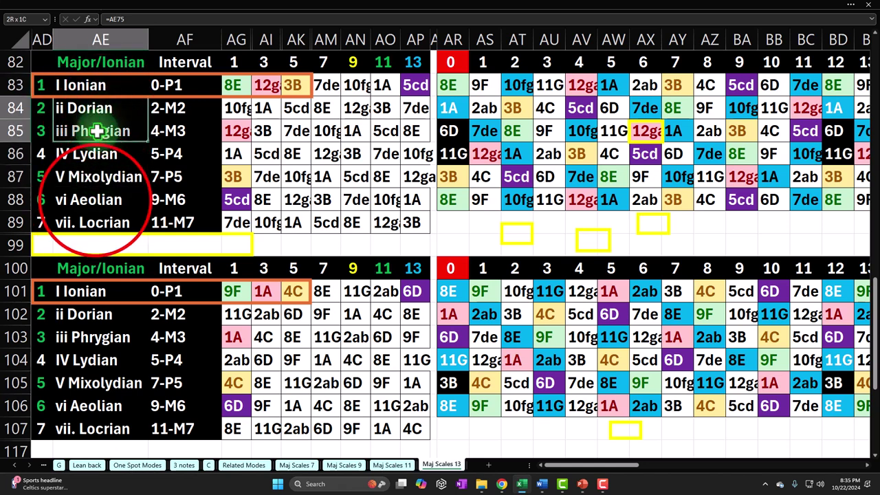
click(95, 194)
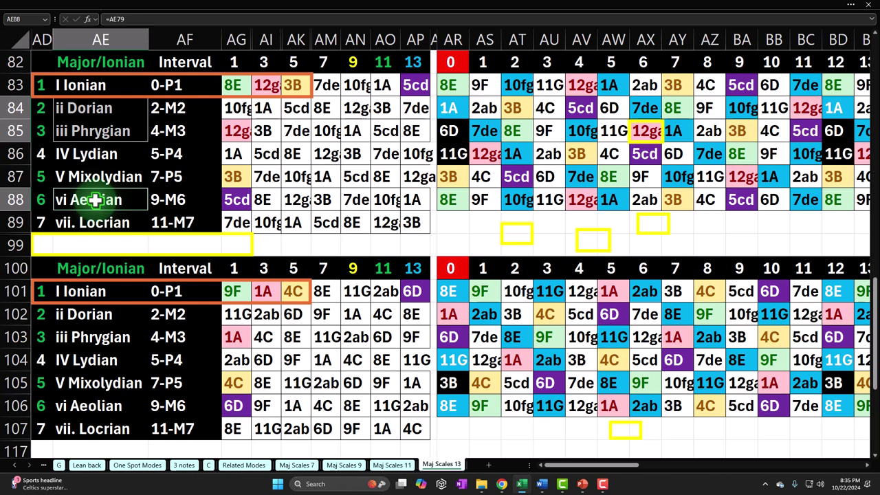
Step: Compare the 7, 9, 11 and 13 chord-extension headings in row 82 with the Ionian, Lydian and Mixolydian modes and the root heading
drag(323, 62, 408, 60)
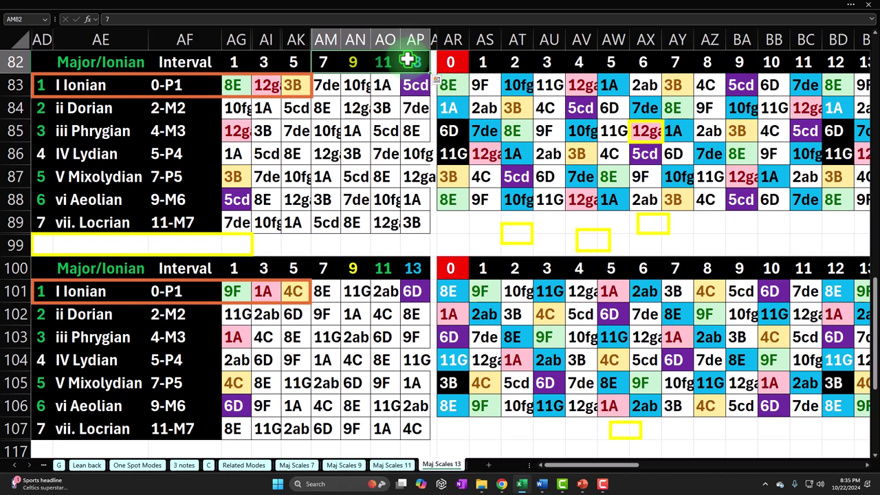
click(111, 153)
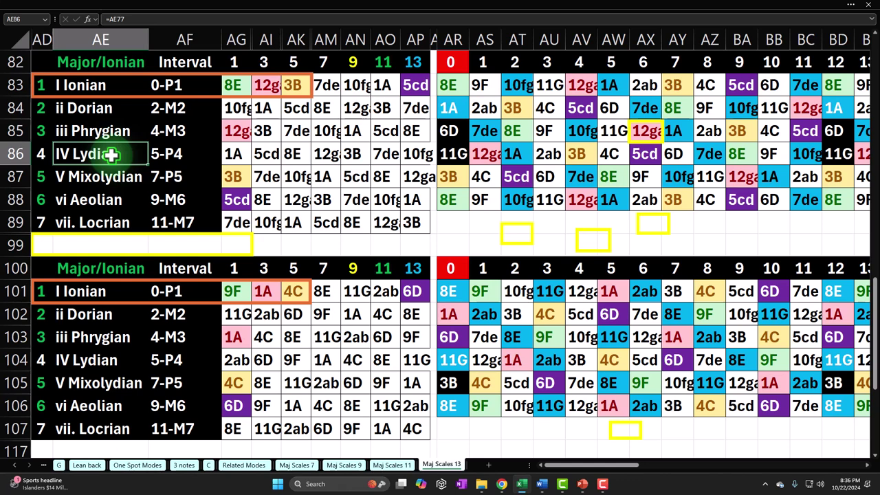
click(111, 89)
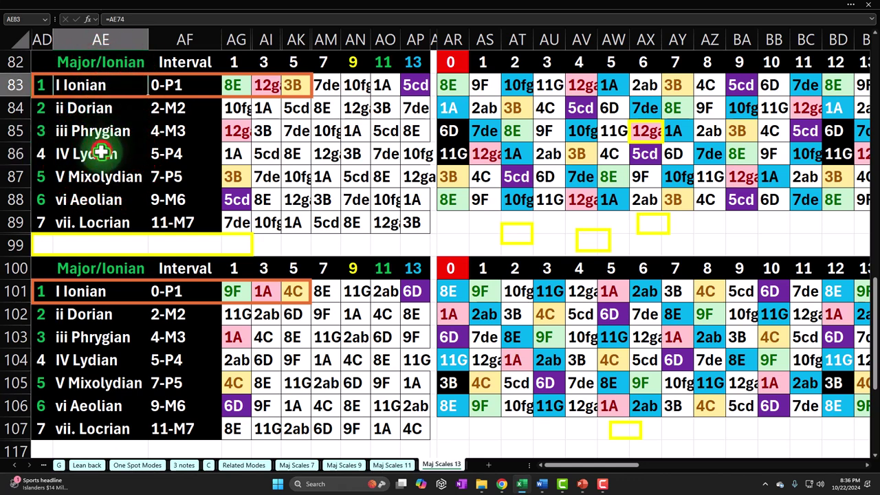
drag(101, 153, 100, 167)
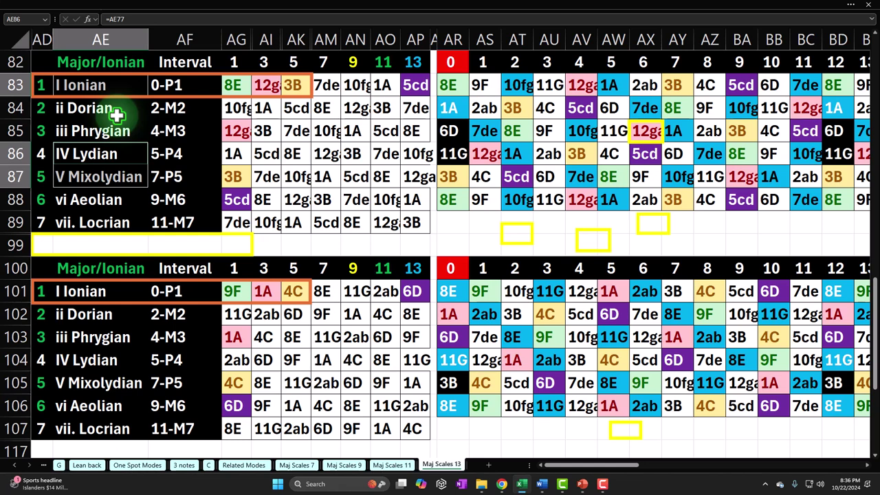
drag(324, 62, 403, 62)
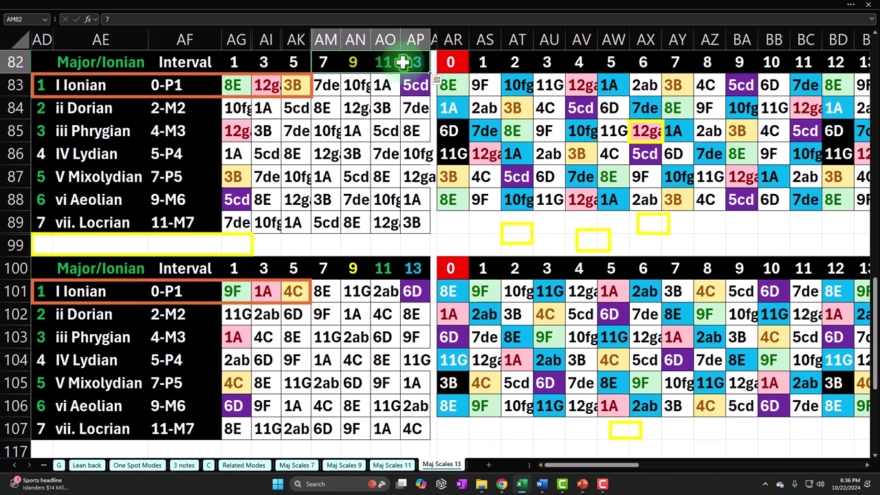
click(356, 62)
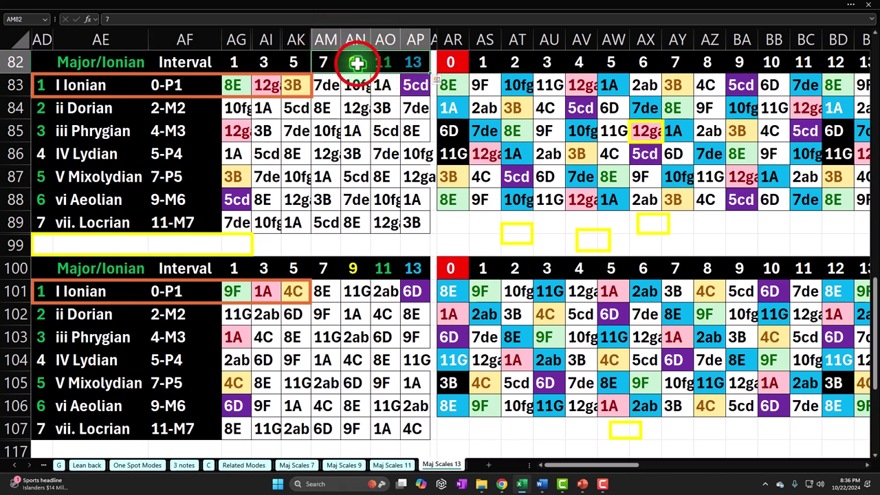
drag(356, 62, 416, 62)
click(327, 62)
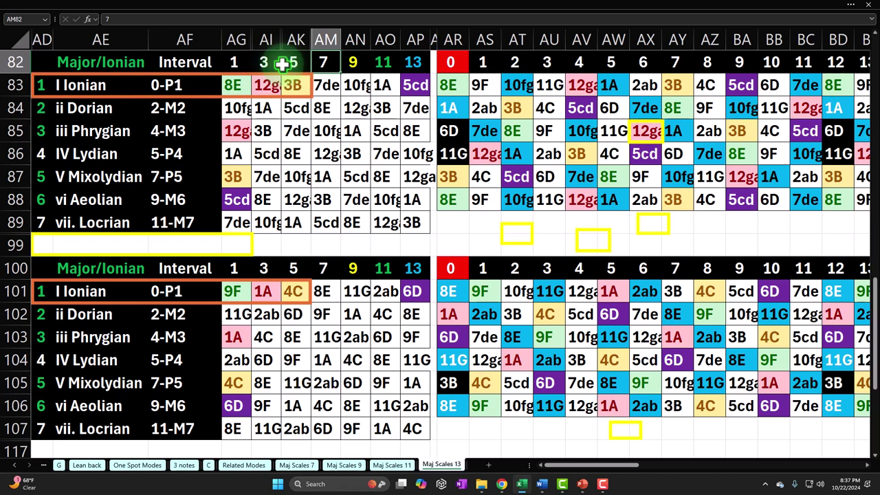
click(241, 62)
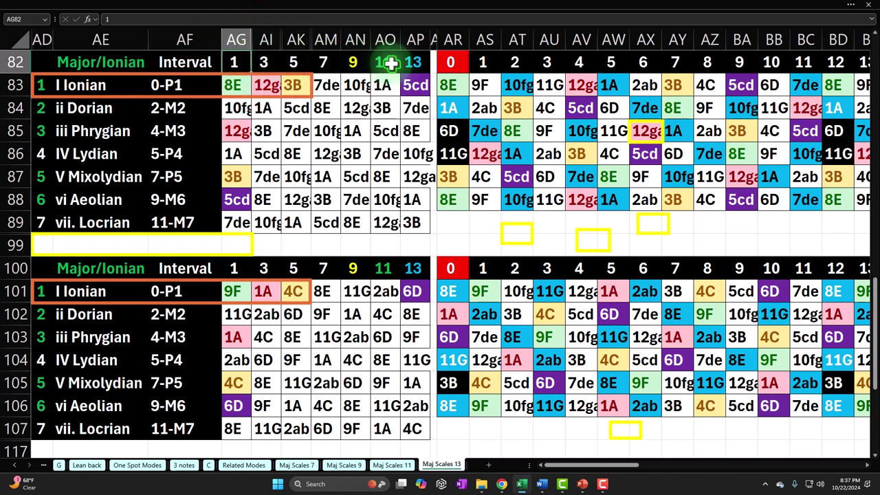
Step: Relate the Interval column AF83:AF89 to the 1-to-13 chord headings, comparing the Ionian row's 13th with the Aeolian row's interval
click(195, 85)
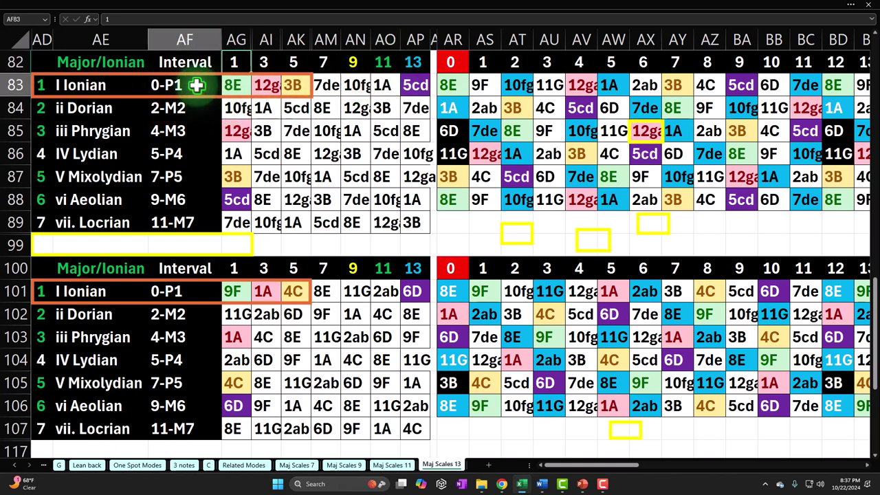
drag(195, 85, 186, 218)
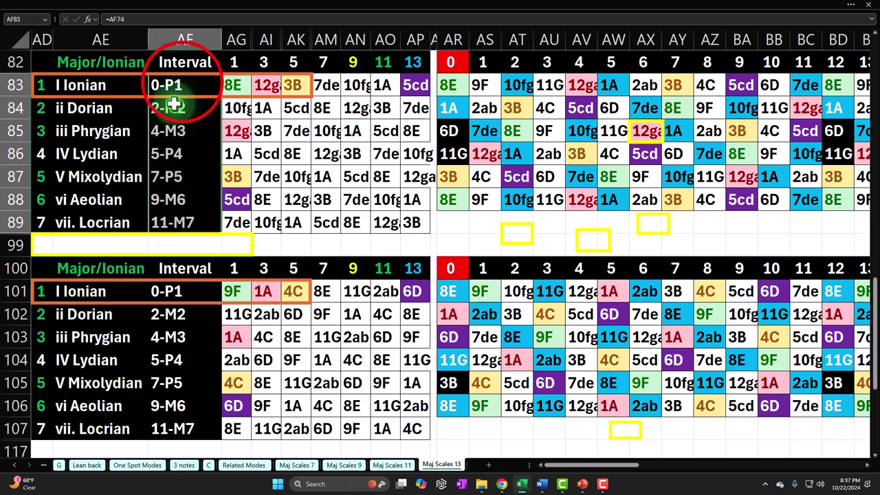
drag(181, 86, 184, 218)
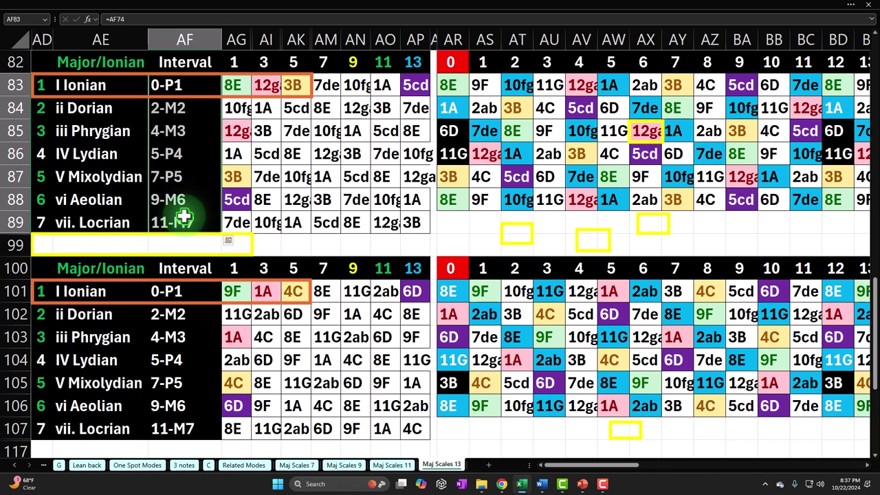
drag(234, 59, 408, 62)
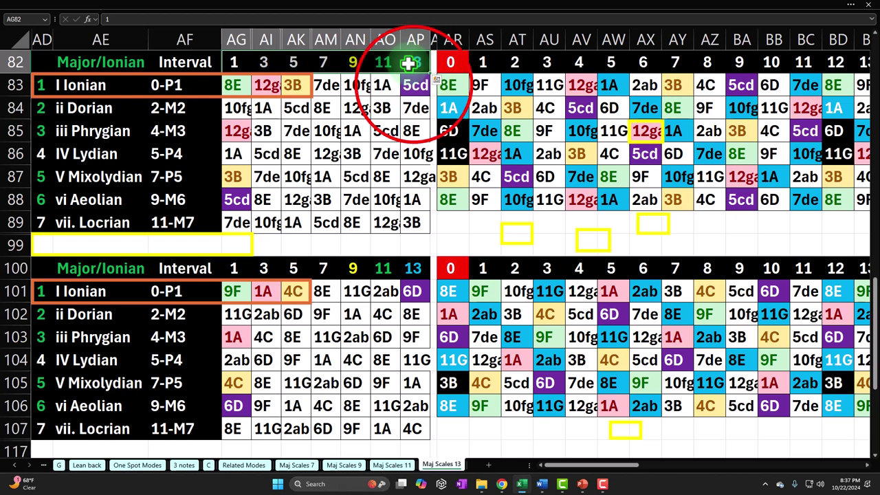
click(414, 85)
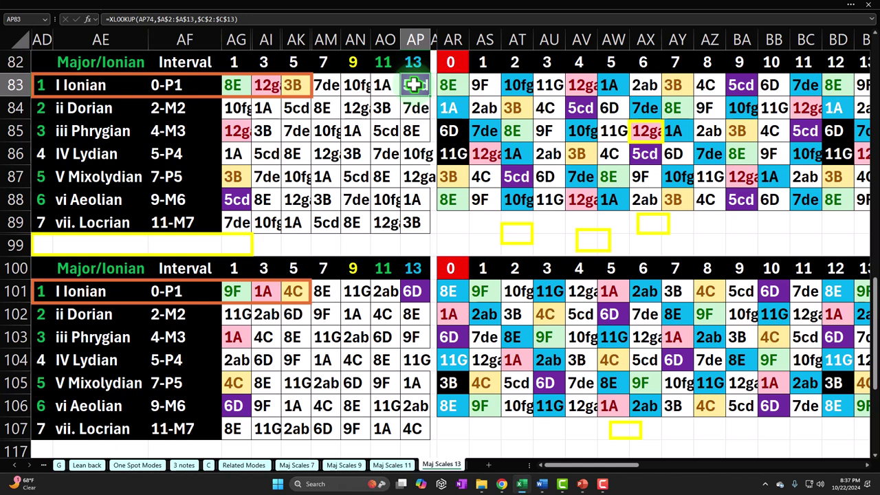
click(189, 198)
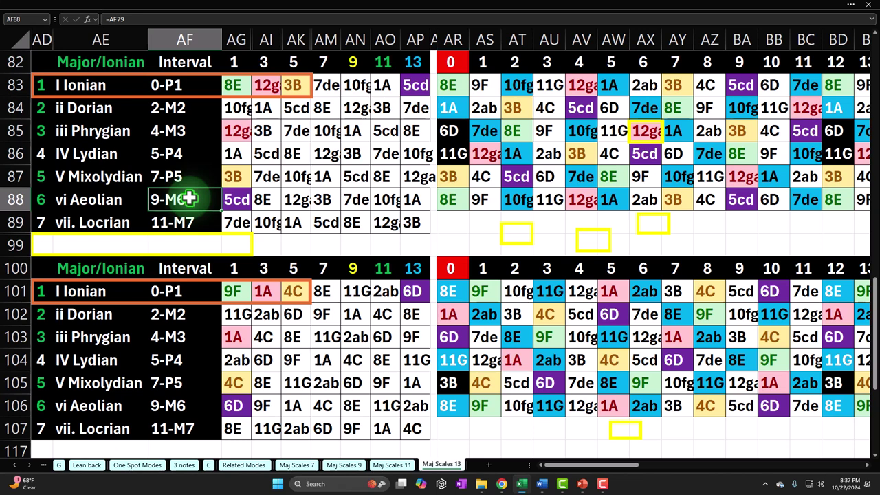
click(413, 81)
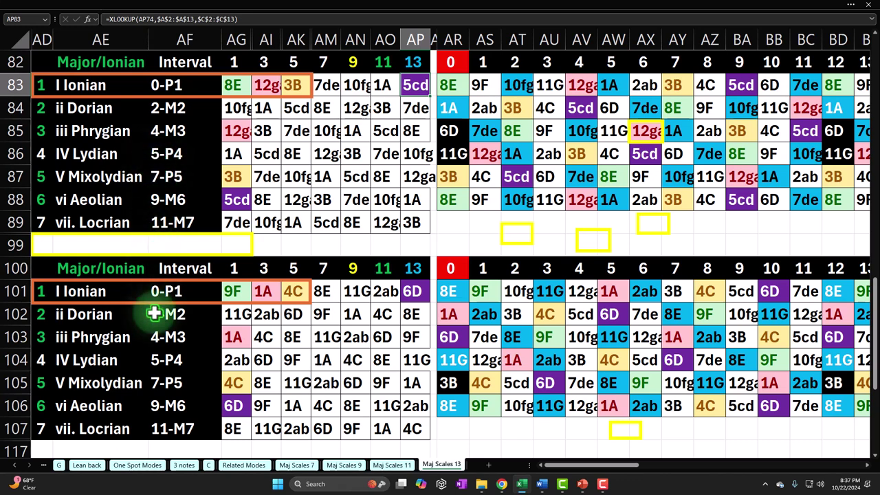
Step: Examine the fretboard grid of the row 10 table, tracing chord notes in rows 11 to 16 between frets 2 and 9
click(613, 88)
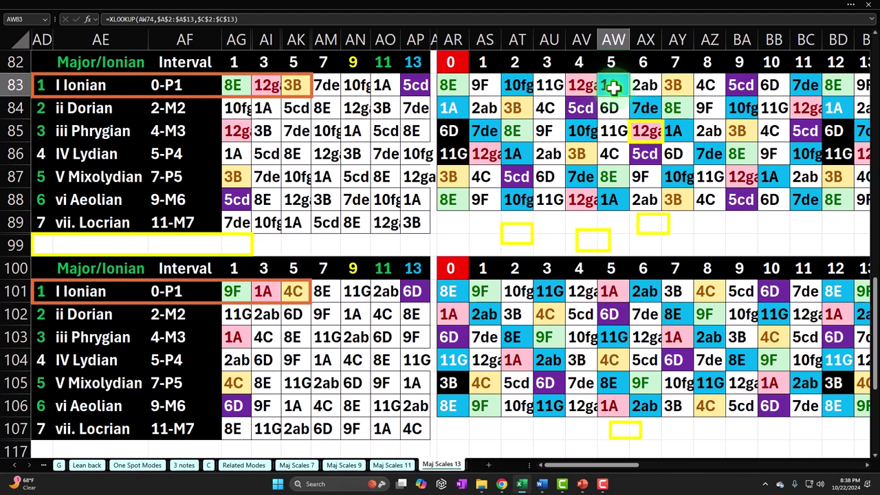
scroll(610, 85, up, 20)
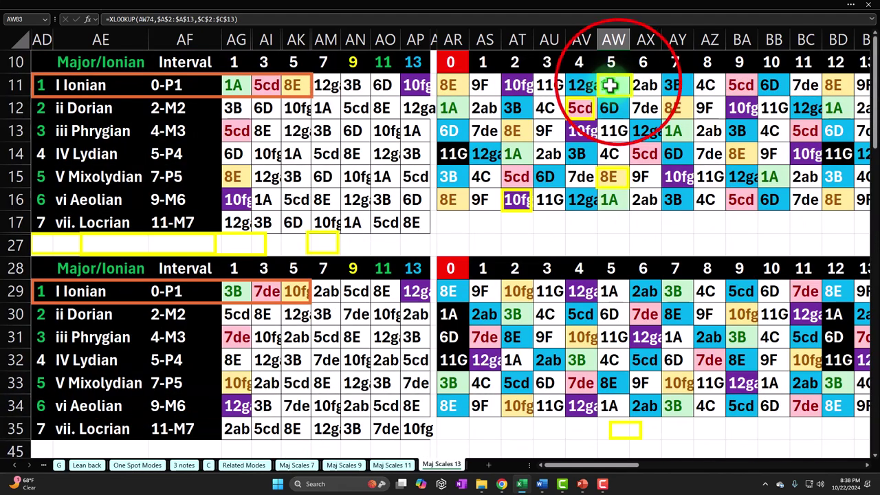
click(610, 86)
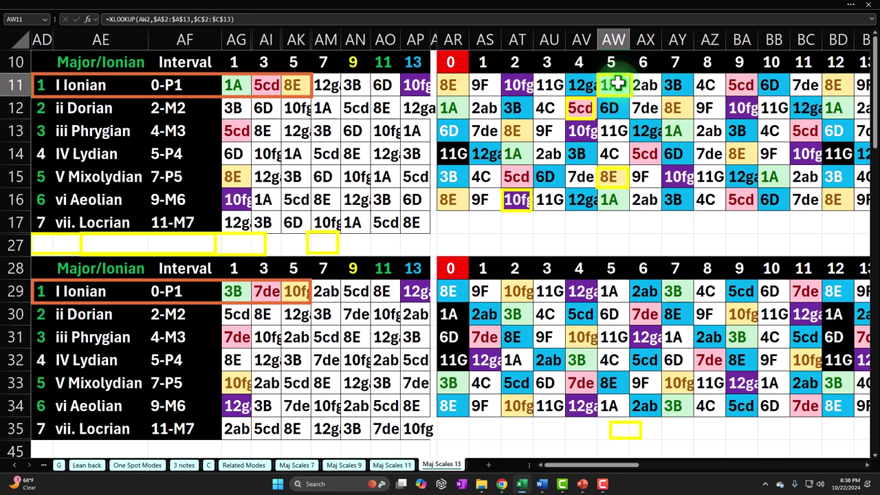
click(596, 85)
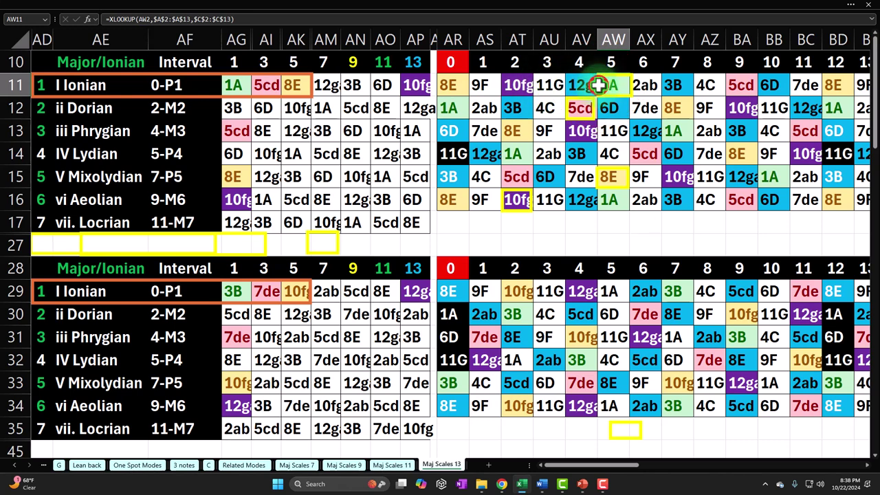
click(519, 85)
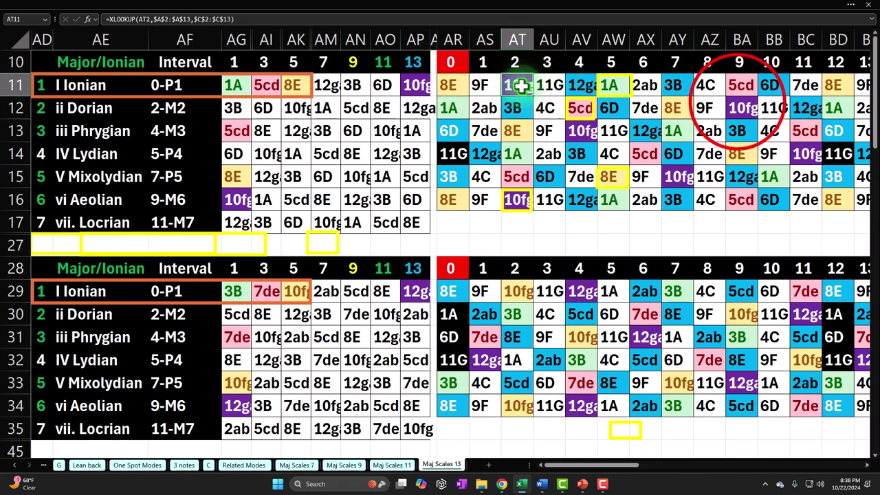
click(734, 128)
click(710, 132)
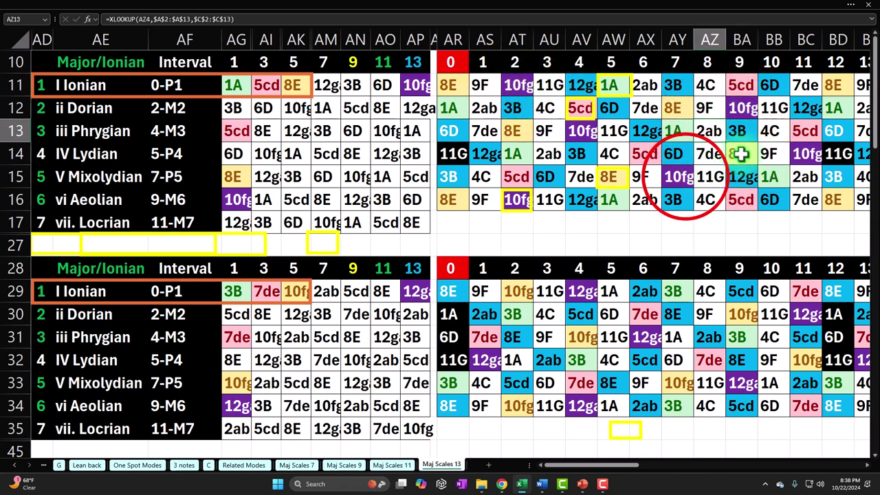
click(740, 156)
click(675, 176)
click(522, 198)
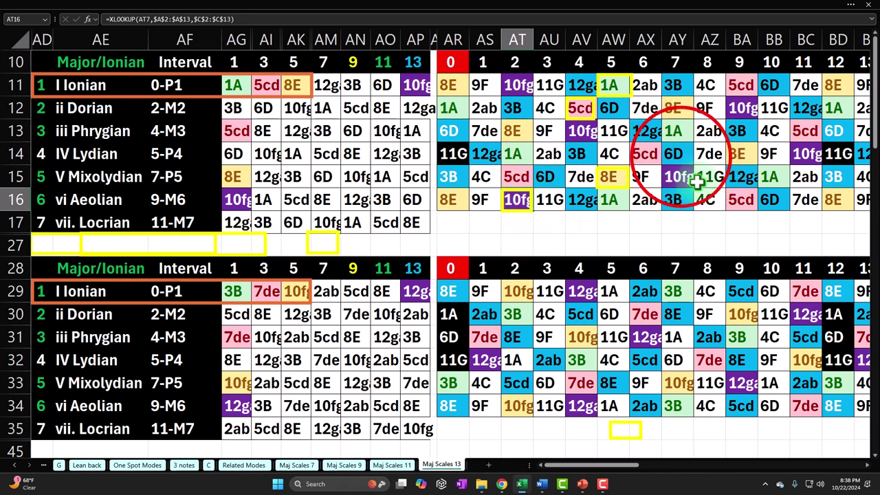
drag(675, 154, 675, 176)
click(656, 177)
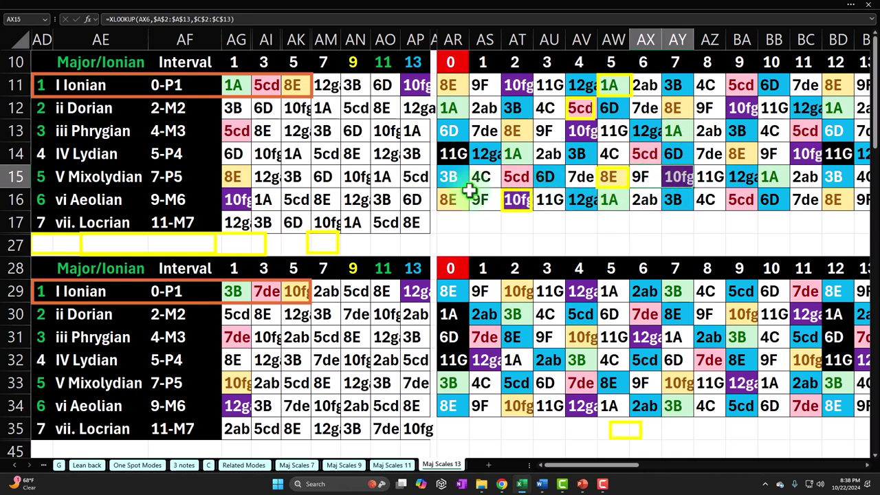
Step: Examine the fretboard notes in rows 15 and 16 of the row 10 table from fret 0 to fret 9
drag(456, 178, 747, 191)
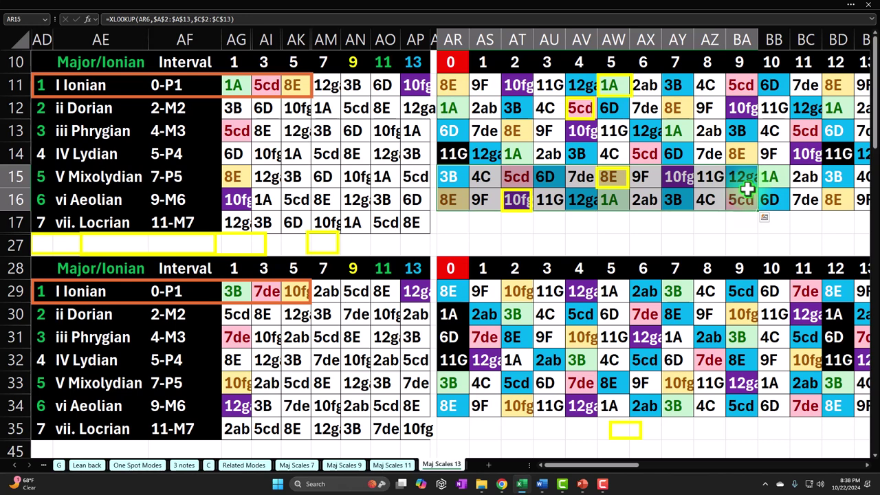
click(730, 196)
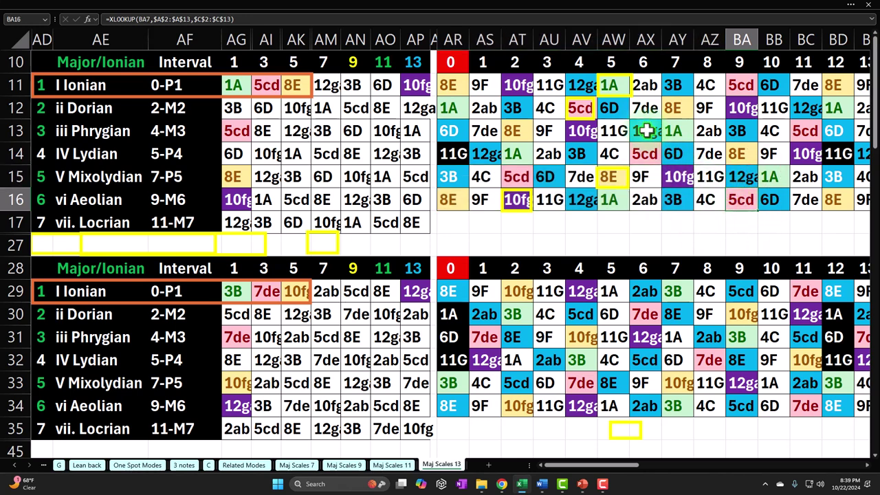
Step: Shift the yellow marker rectangle beneath the row 46 fretboard slightly so that it sits under the fret 7 column
scroll(638, 203, down, 3)
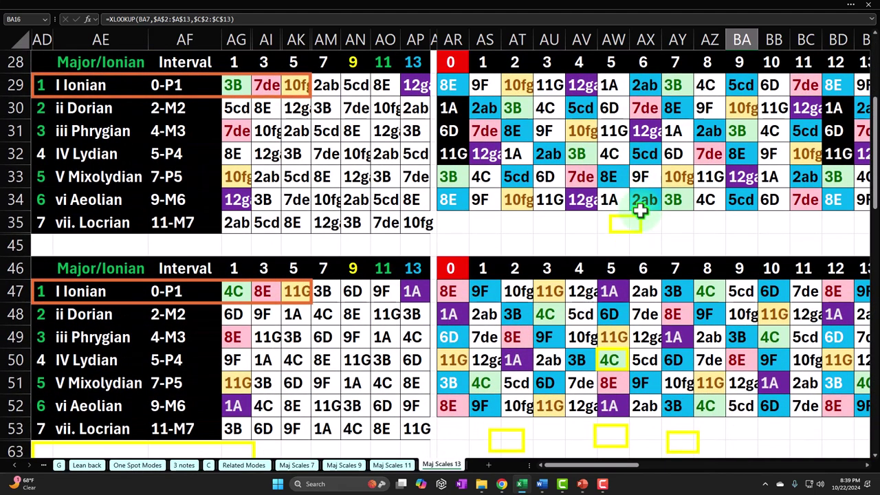
scroll(639, 212, down, 3)
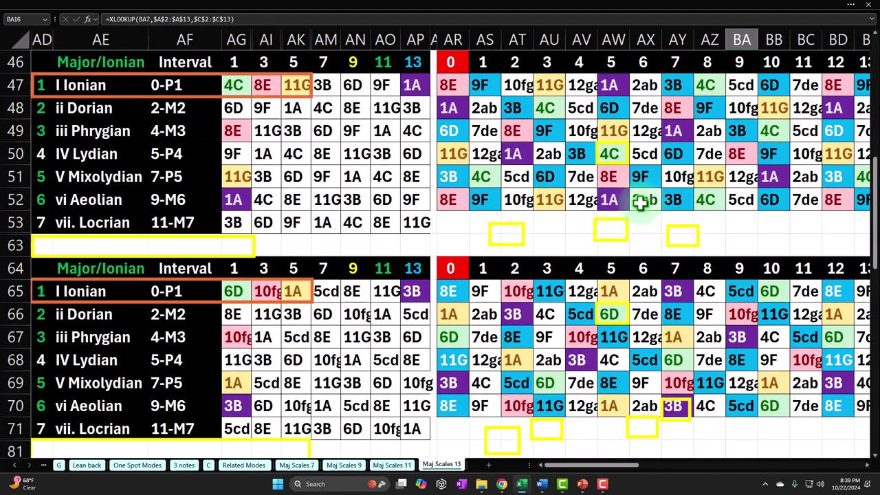
click(615, 153)
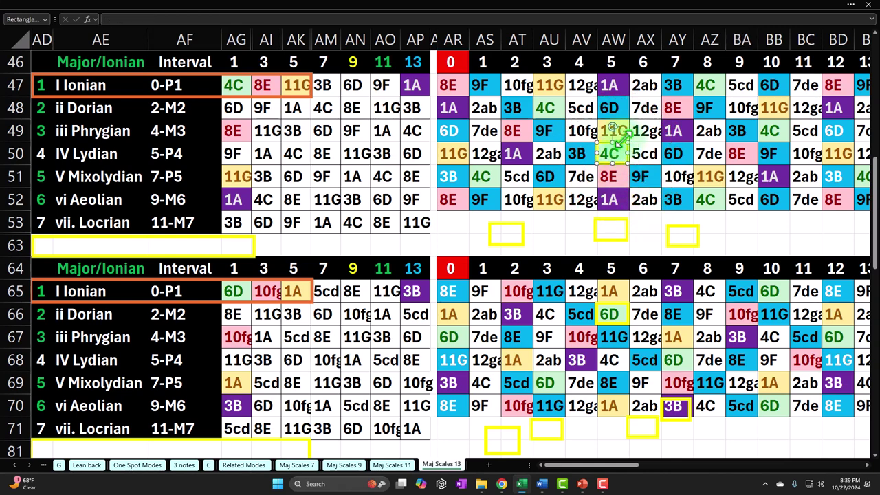
mouse_move(667, 236)
mouse_down()
mouse_move(640, 101)
mouse_move(592, 86)
mouse_move(489, 153)
mouse_move(597, 191)
mouse_move(662, 235)
mouse_up()
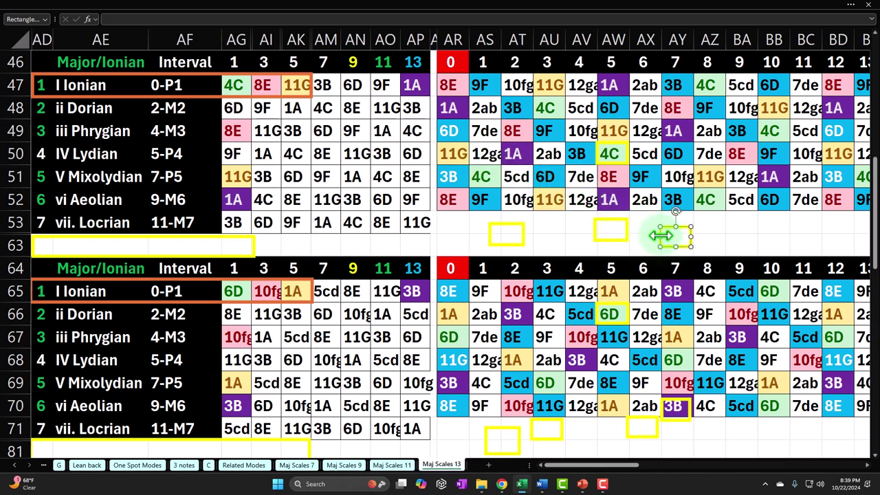
Step: Compare the Ionian 1-3-5 notes in AG47:AK47 with the 7, 9, 11 and 13 headings in row 46 and the 13th in AP47
click(260, 94)
drag(255, 95, 283, 86)
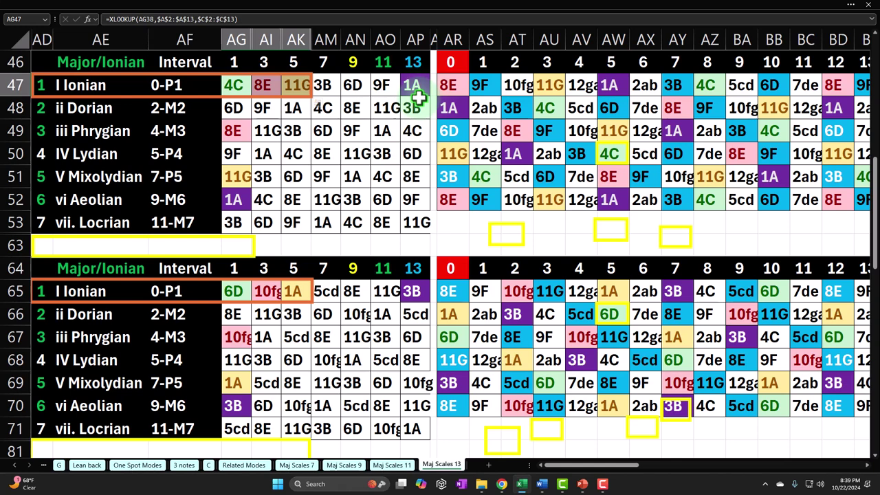
drag(323, 62, 408, 64)
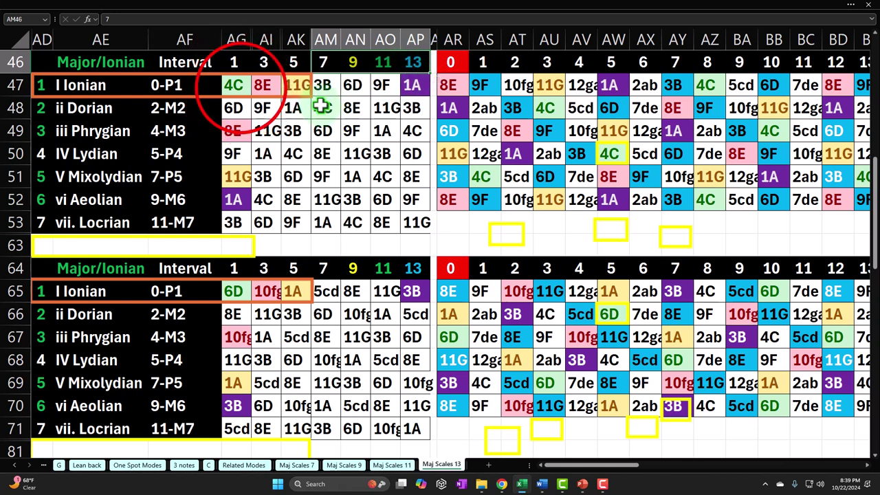
click(236, 85)
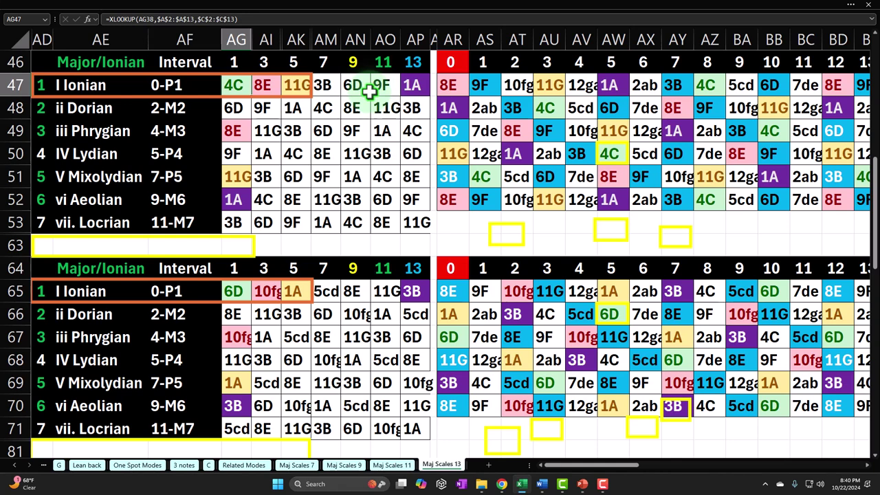
click(237, 85)
drag(237, 84, 293, 90)
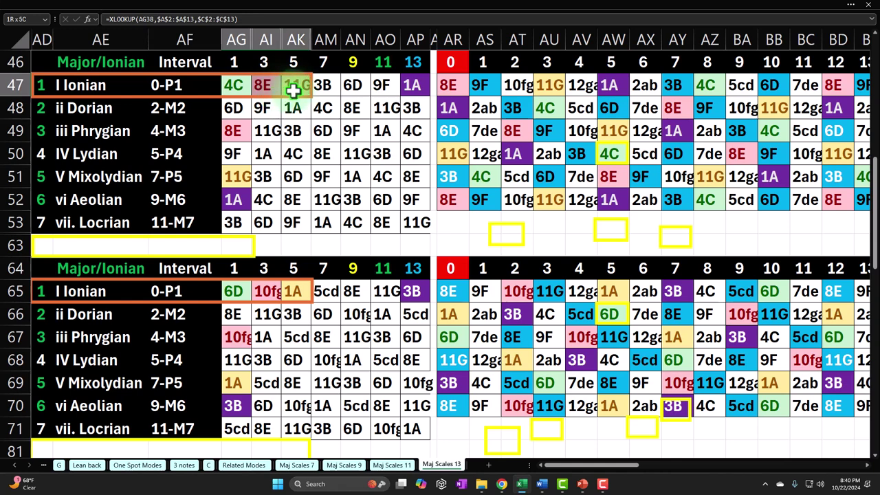
click(416, 86)
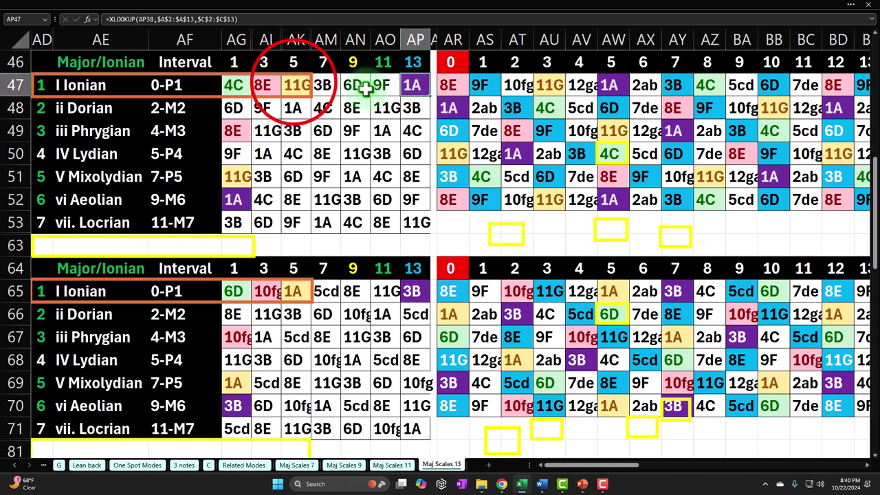
Step: Relate the Ionian triad notes in row 47 to the 13th, highlighting AG47, AK47 and AP47 together
click(292, 84)
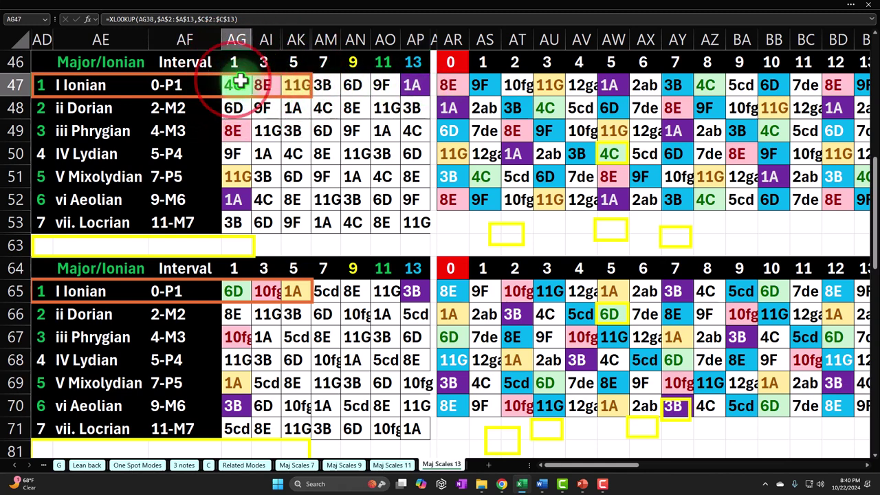
drag(246, 80, 263, 84)
click(412, 84)
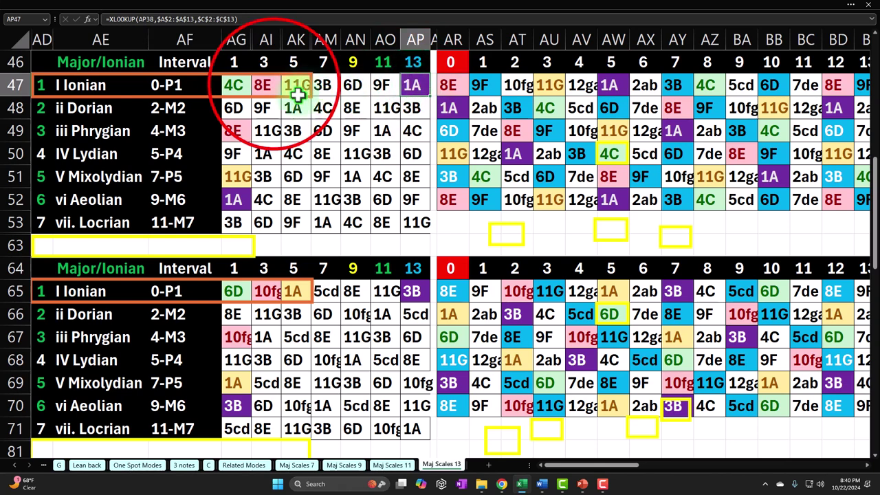
click(260, 84)
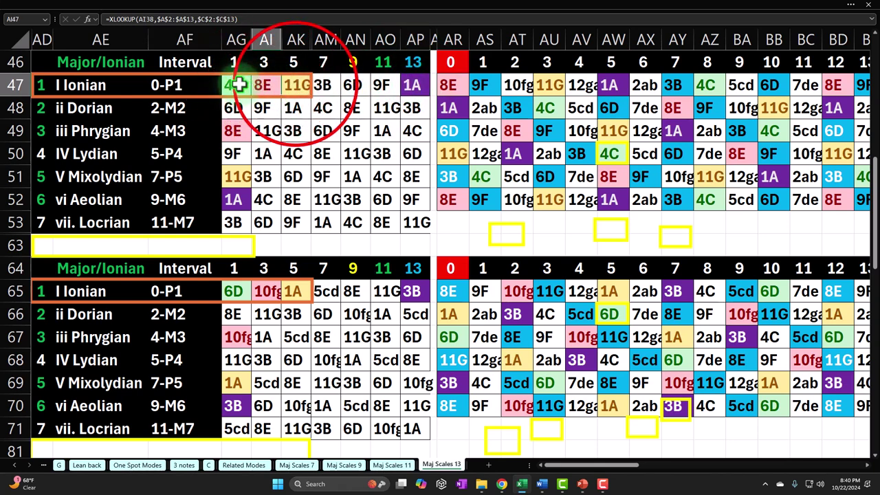
click(234, 84)
ctrl+click(295, 84)
ctrl+click(414, 85)
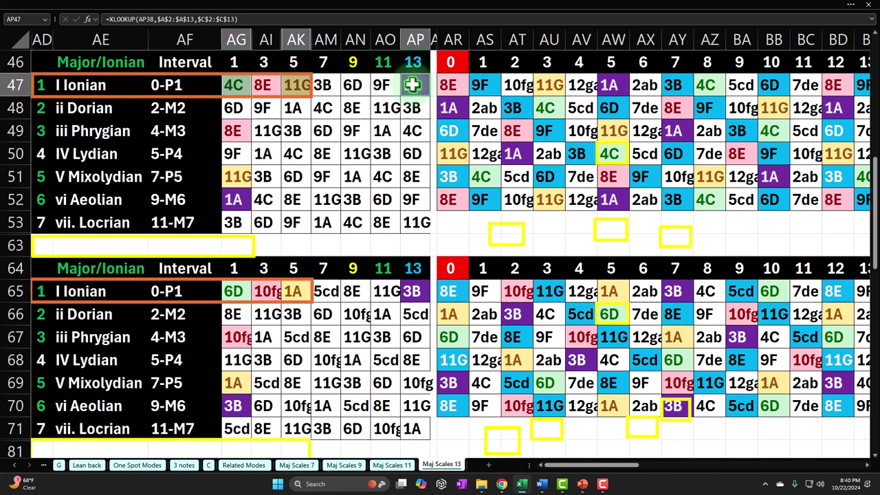
Step: Trace the chord notes on the row 46 fretboard between frets 5 and 7, relating them to AG47:AK47 and the 13th in AP47
click(609, 85)
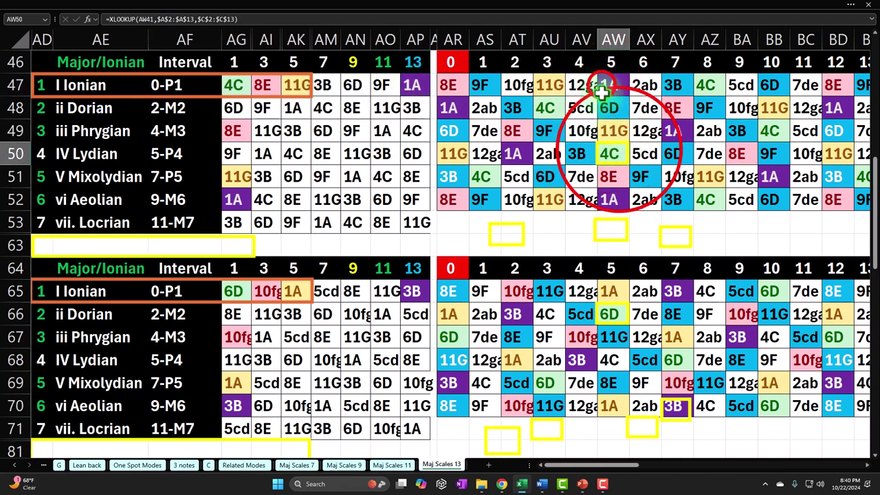
click(649, 131)
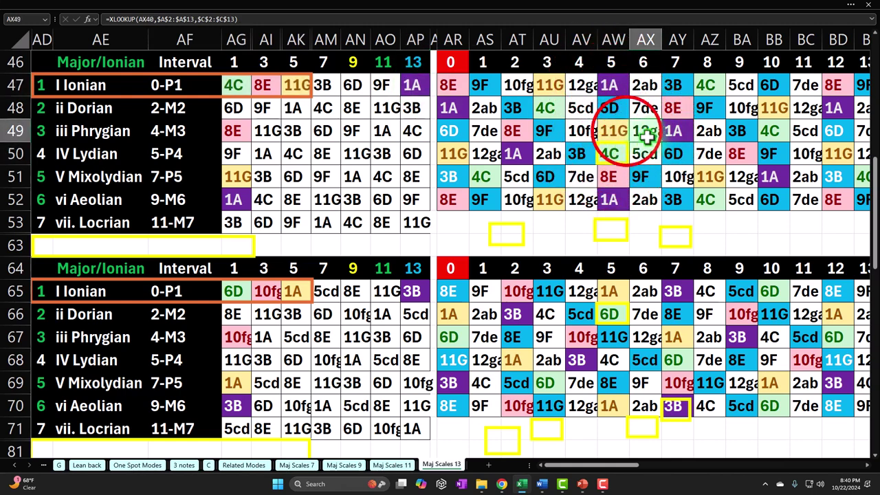
click(624, 130)
click(670, 107)
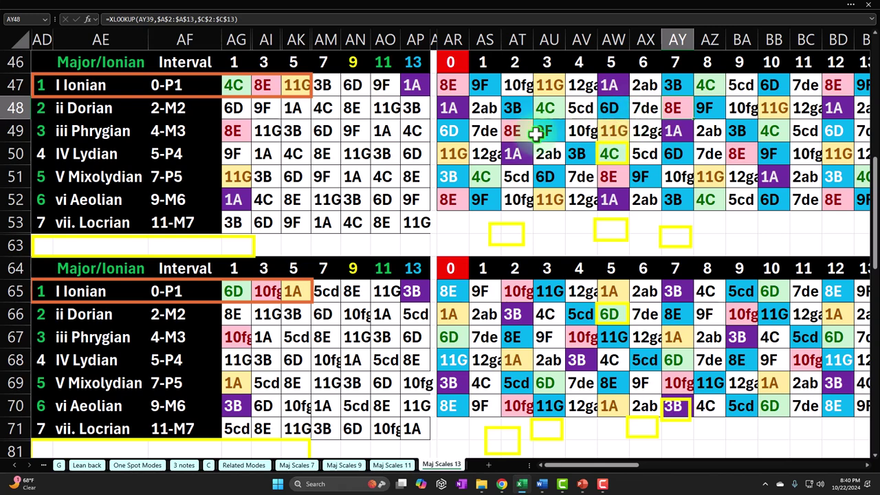
drag(236, 81, 290, 83)
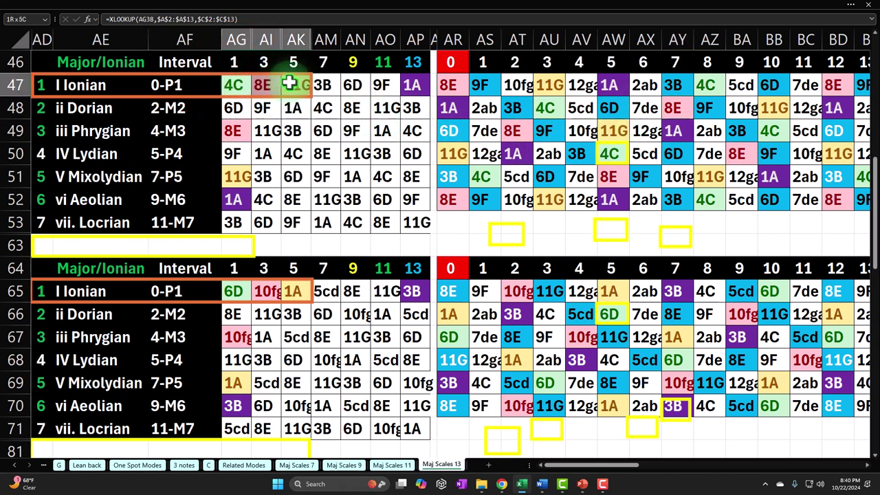
click(409, 82)
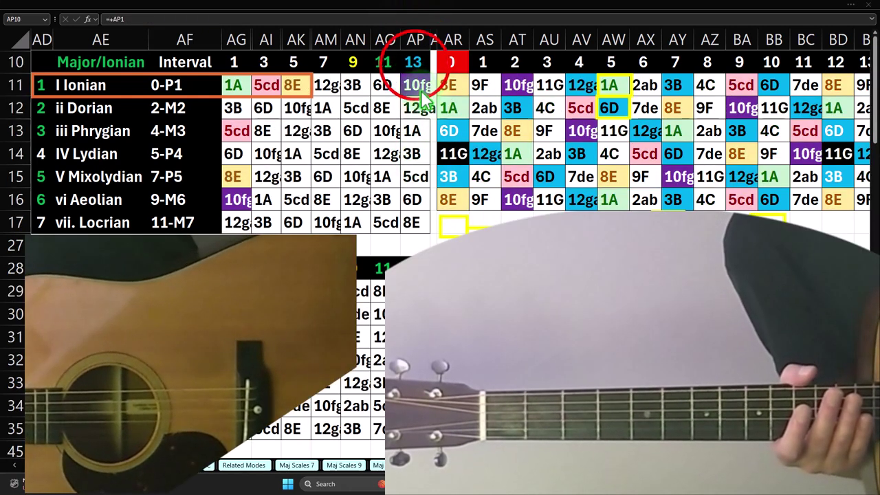
Step: Go through the chord-degree headings 1, 3, 5, 7, 9, 11 and 13 in row 10 one by one
click(412, 64)
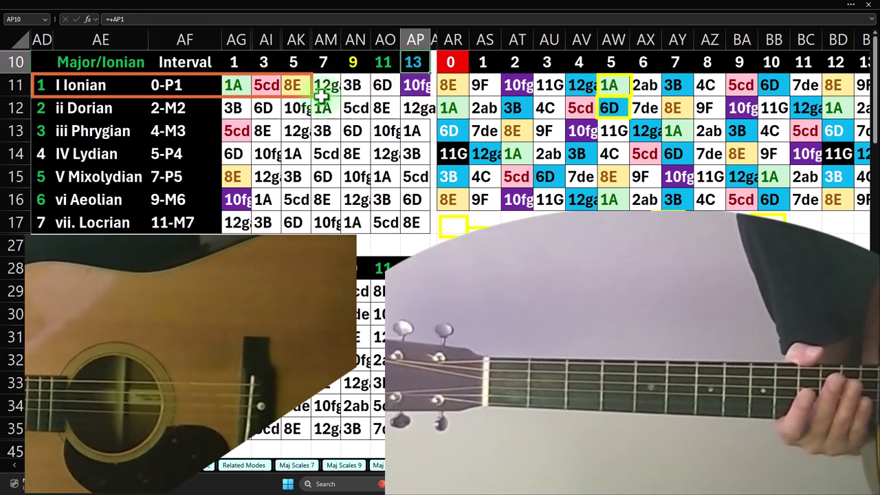
click(239, 62)
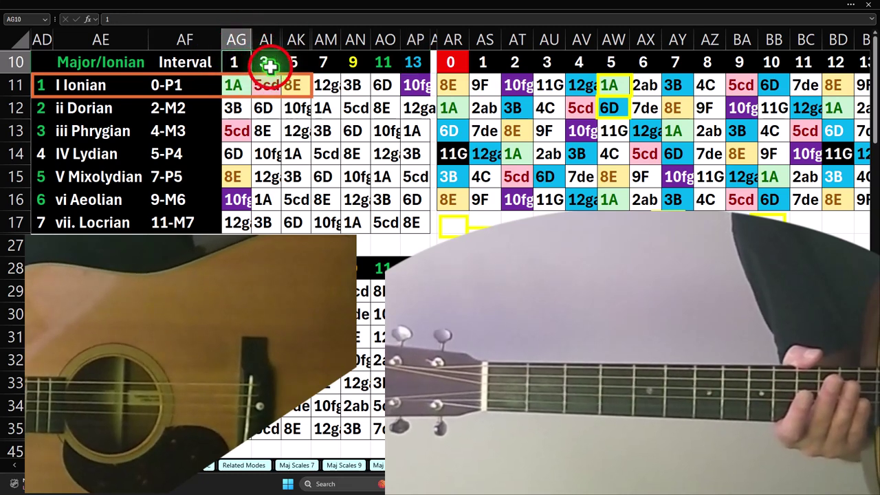
click(264, 62)
click(296, 66)
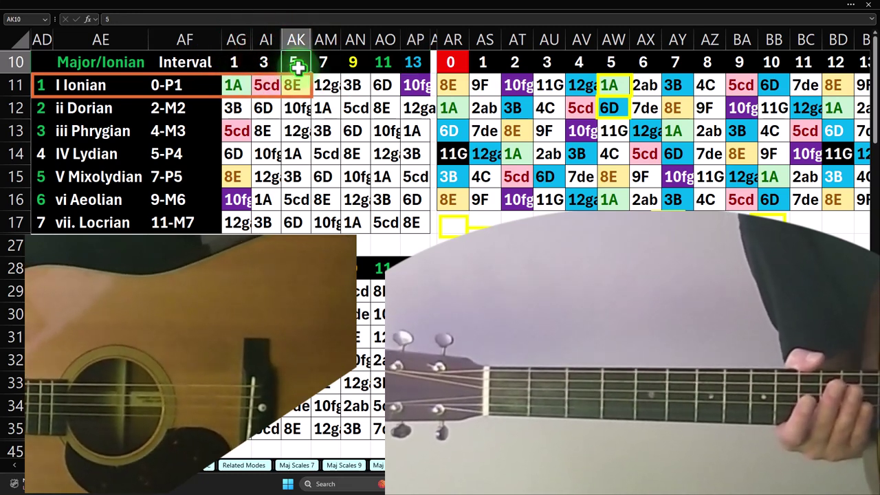
click(327, 65)
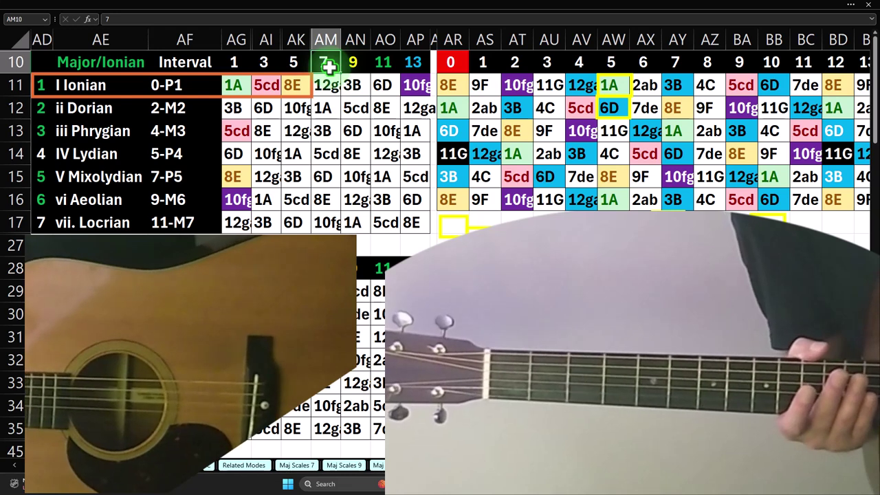
click(345, 62)
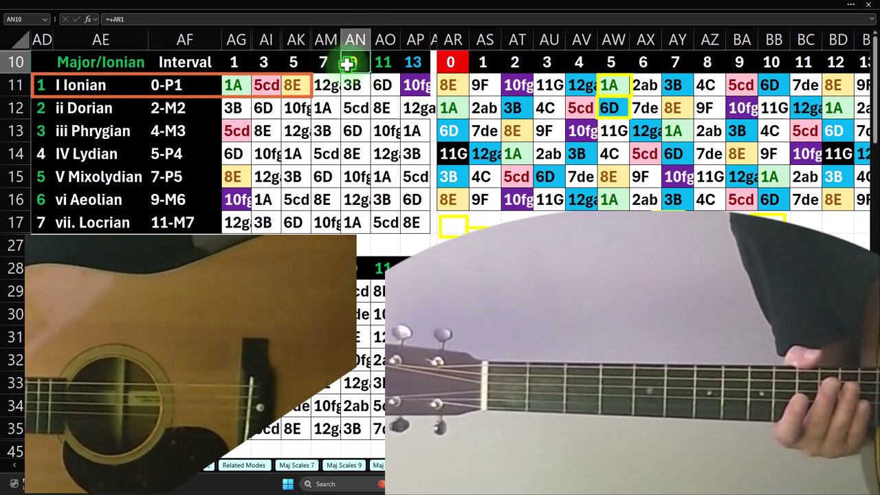
click(378, 63)
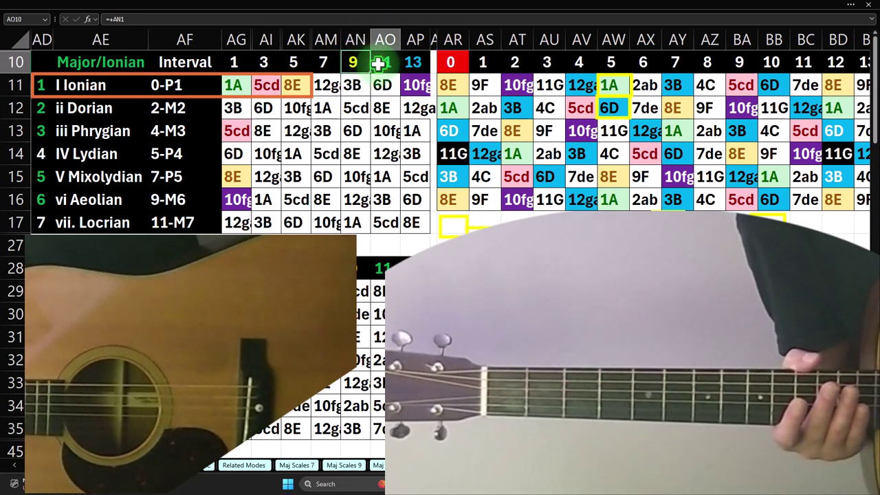
click(410, 63)
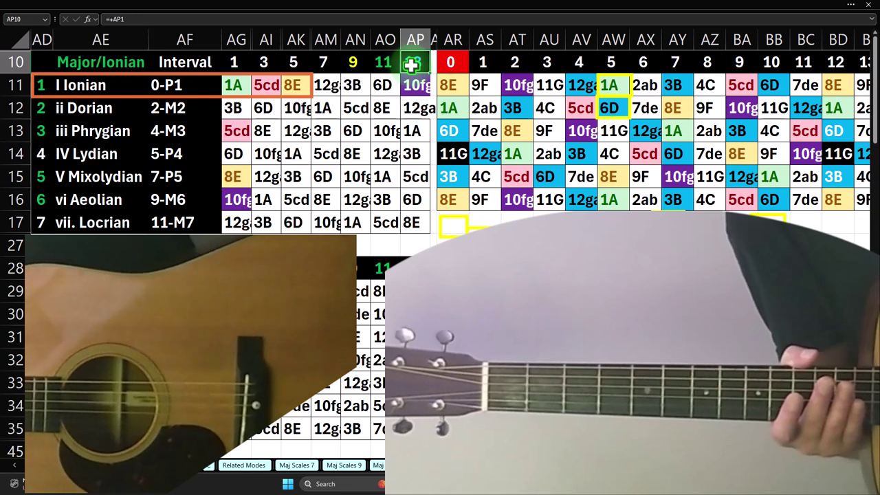
Step: Highlight the 9, 11 and 13 headings in AN10:AP10 and compare them with the Ionian interval in AF11
click(368, 63)
drag(369, 63, 400, 63)
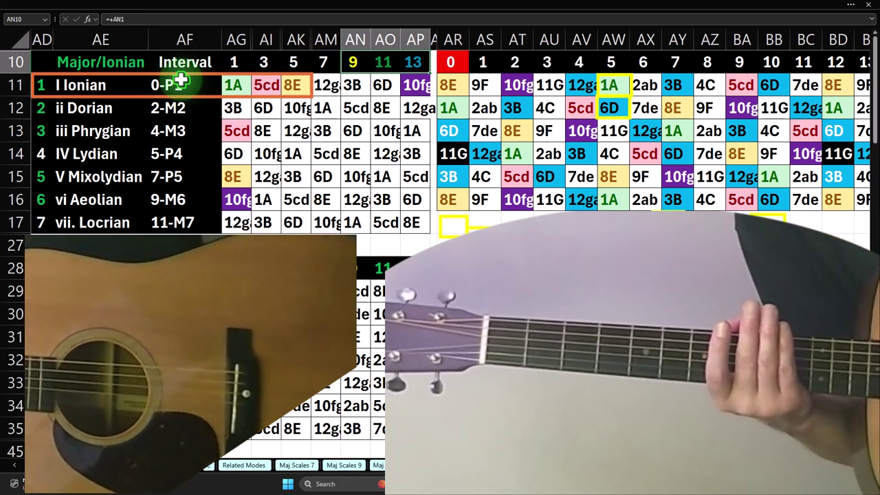
click(172, 84)
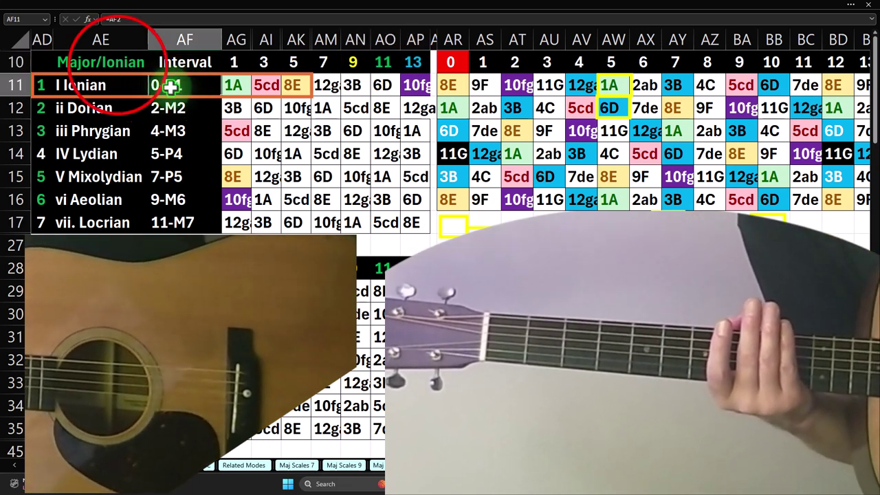